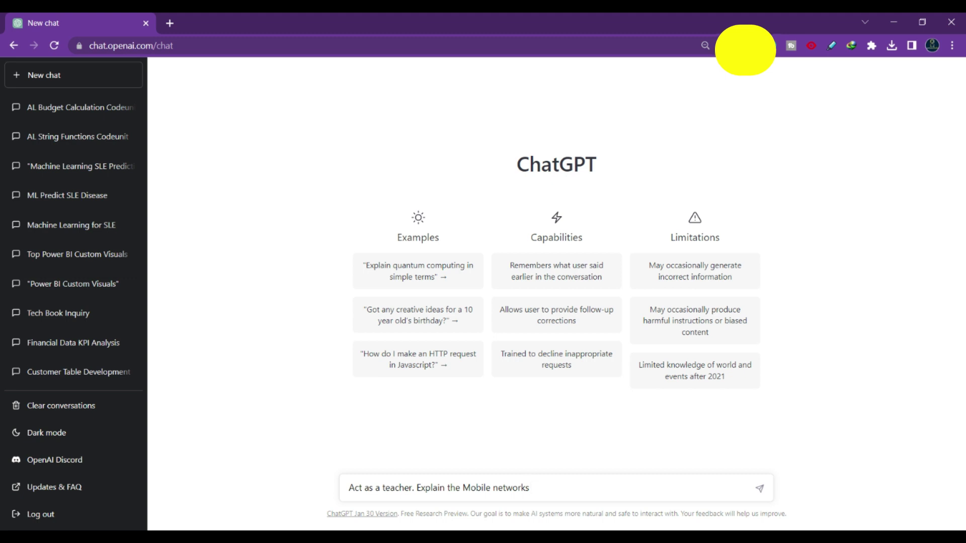
Step: Submit the teacher-role prompt on mobile networks and ask "What are the key topics which should be explained to the students?"
key("Return")
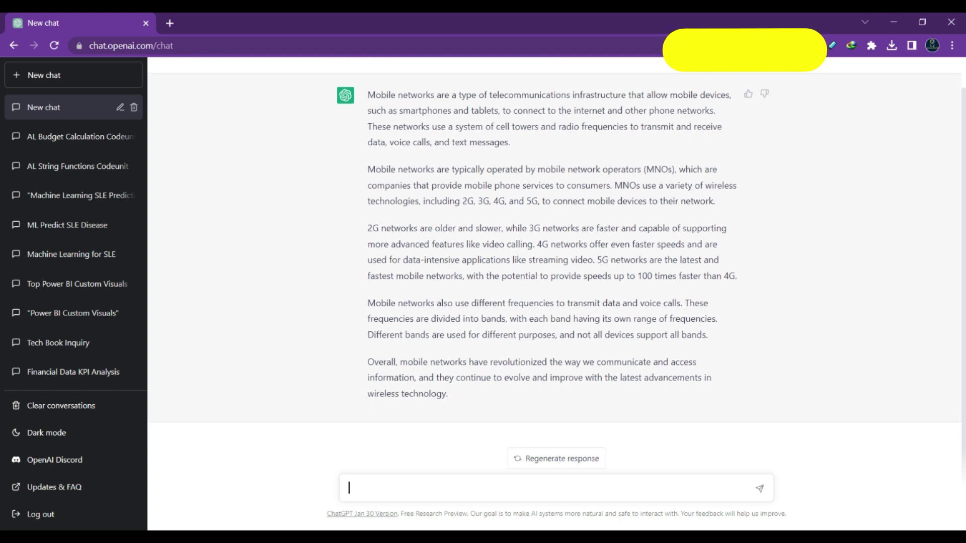
type("What are the ")
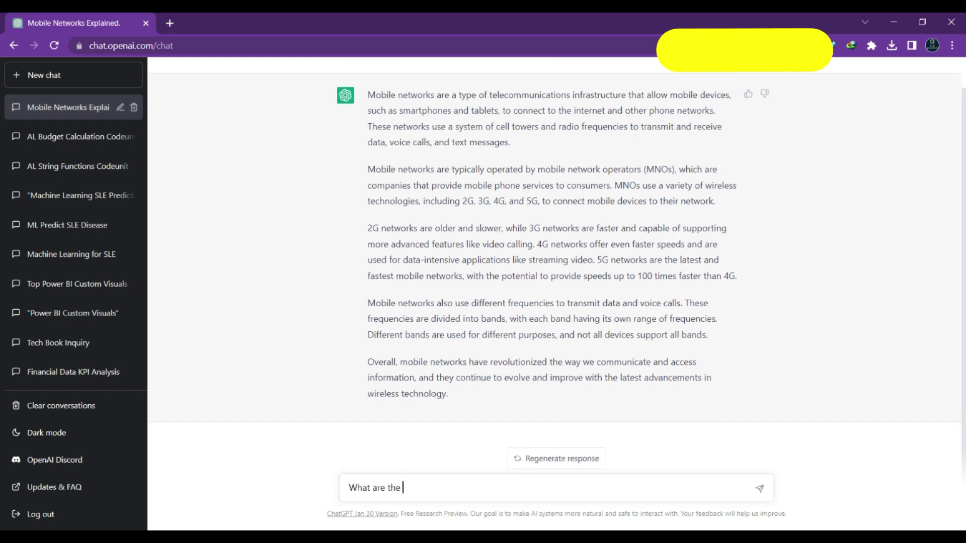
type("key topics ")
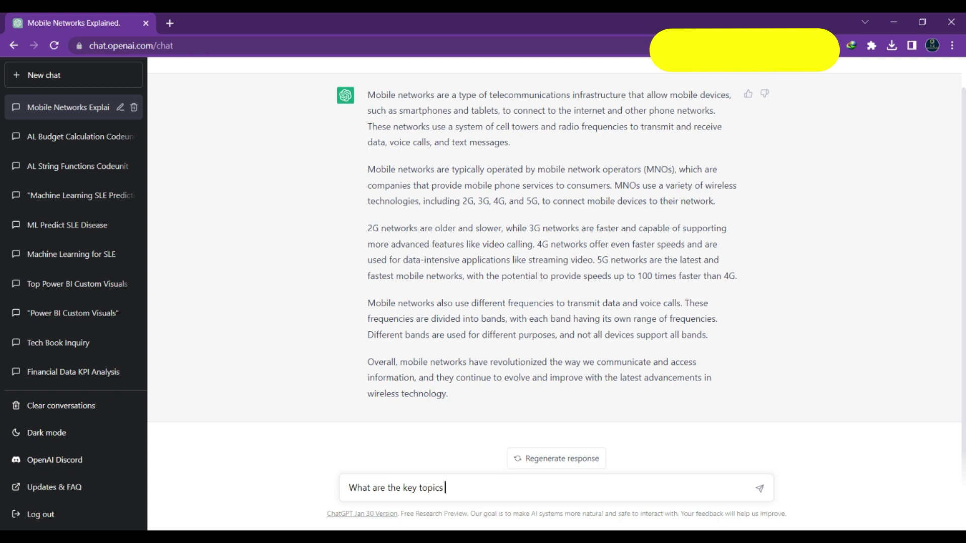
type("which sh")
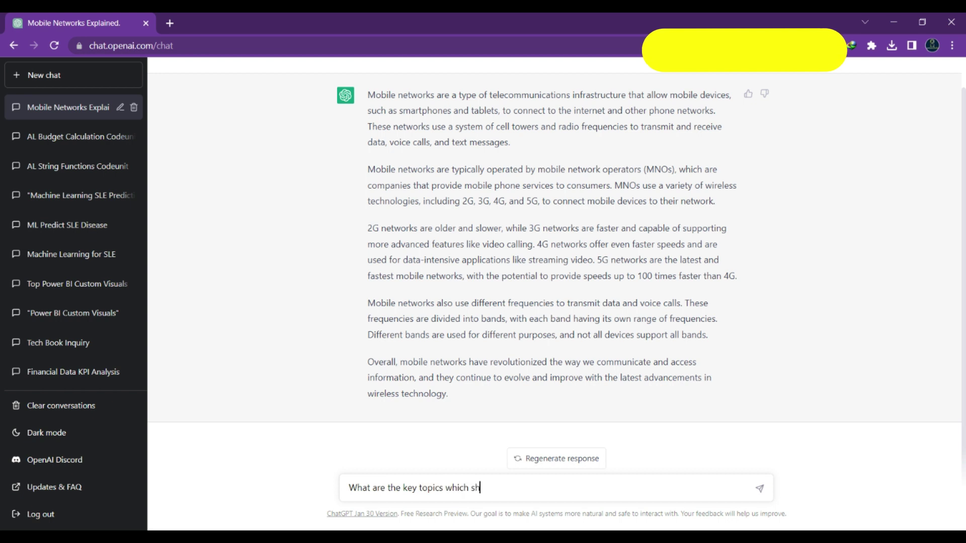
type("ould be e")
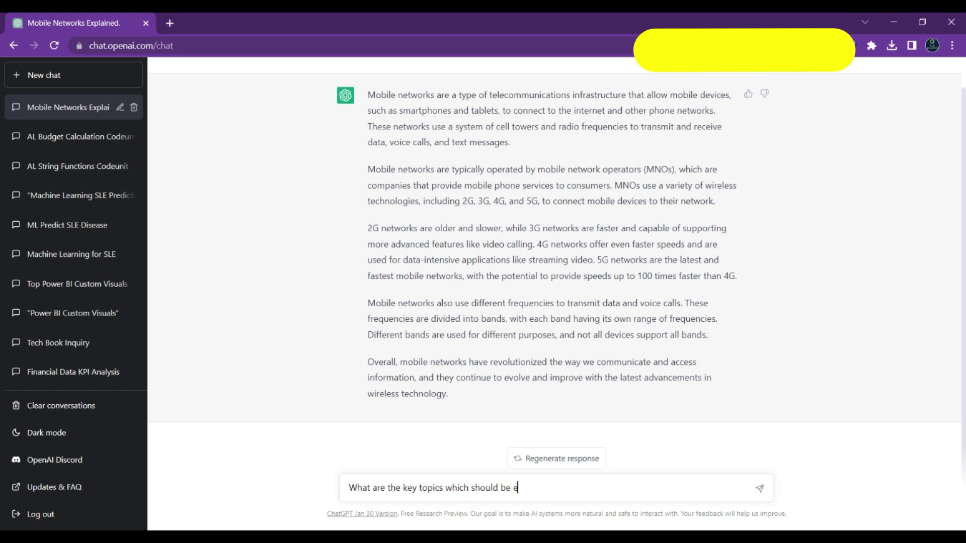
type("xplained to the s")
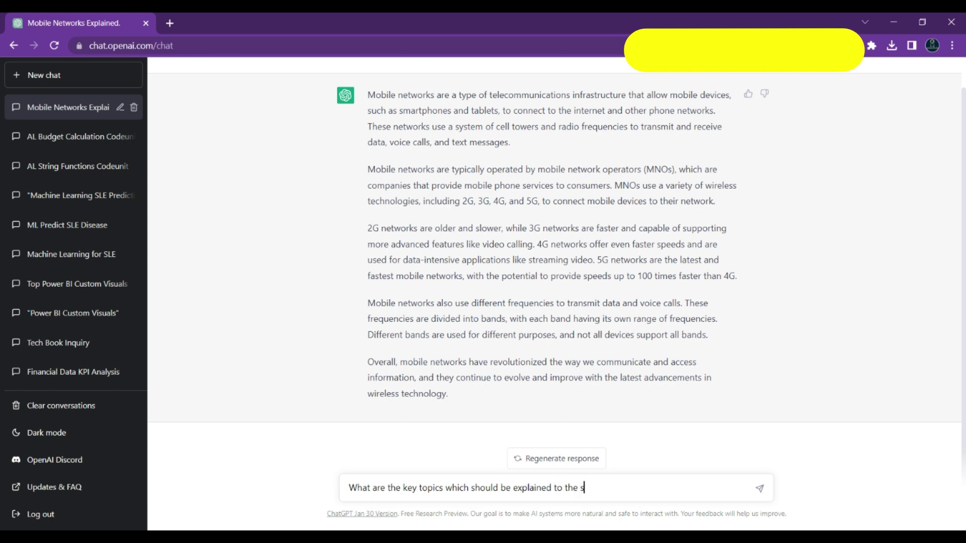
type("tudents?")
key("Return")
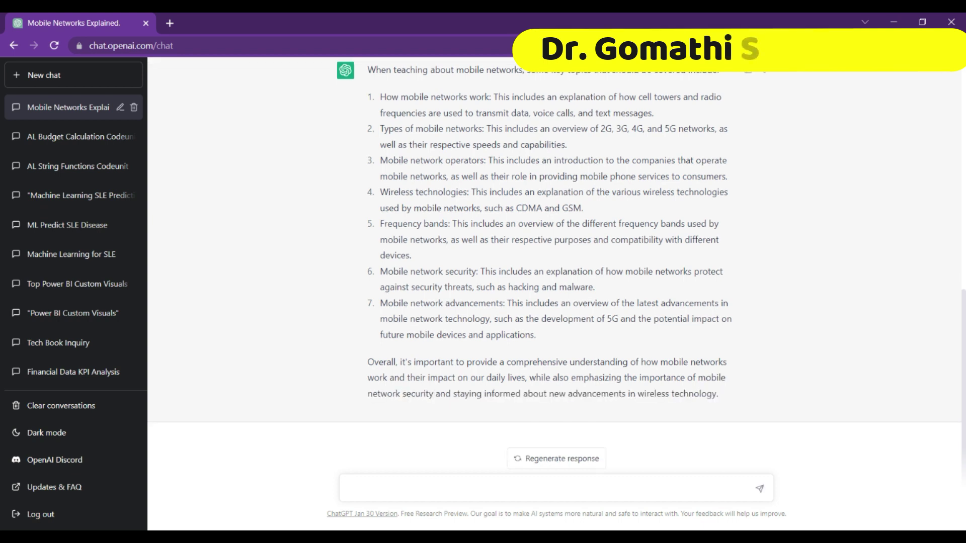
Step: Ask "How to explain Wireless technology with simple real time example?"
type("How to explain")
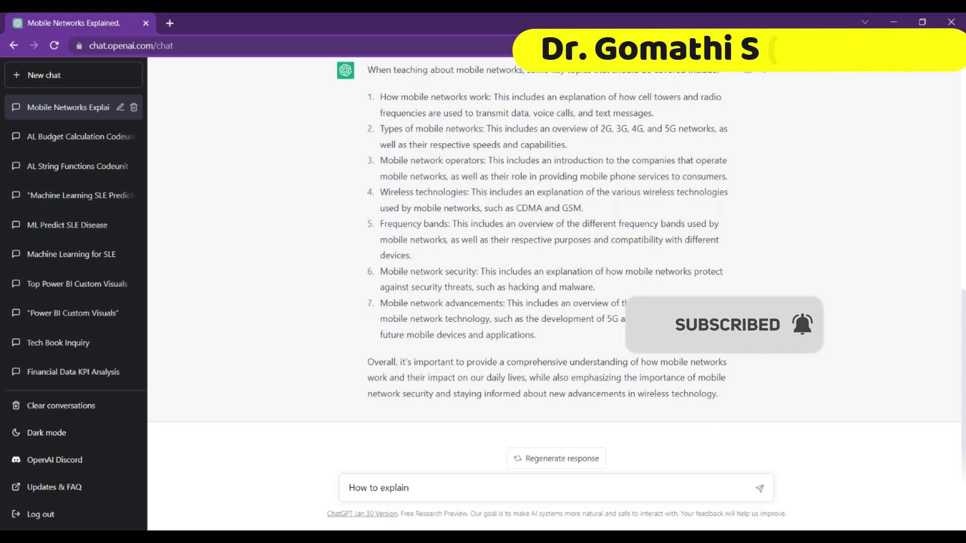
type("Wireless technolo")
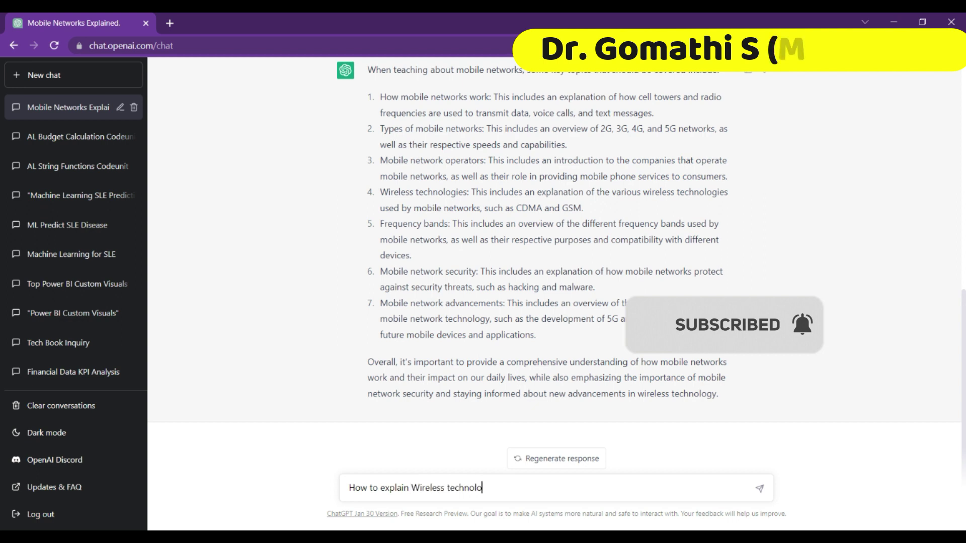
type("gy with")
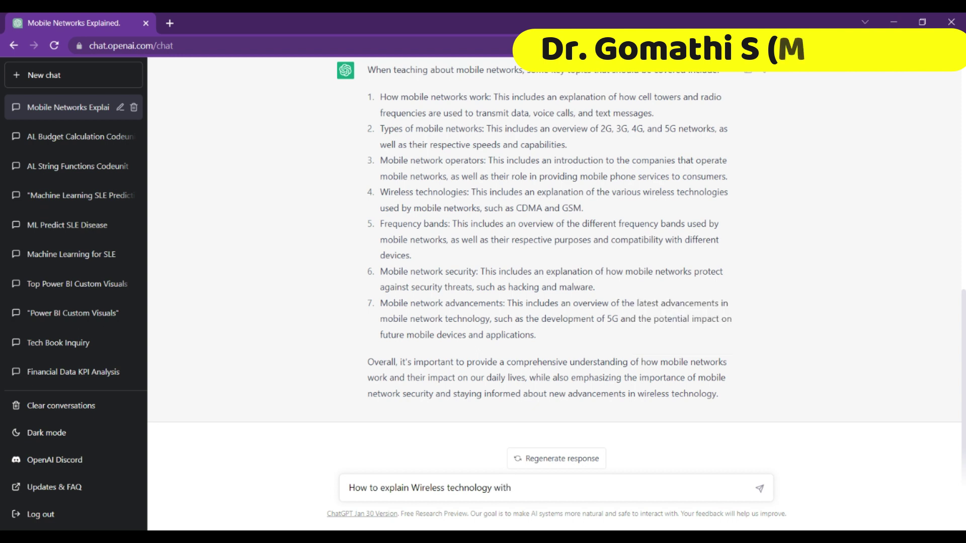
type(" simple real ")
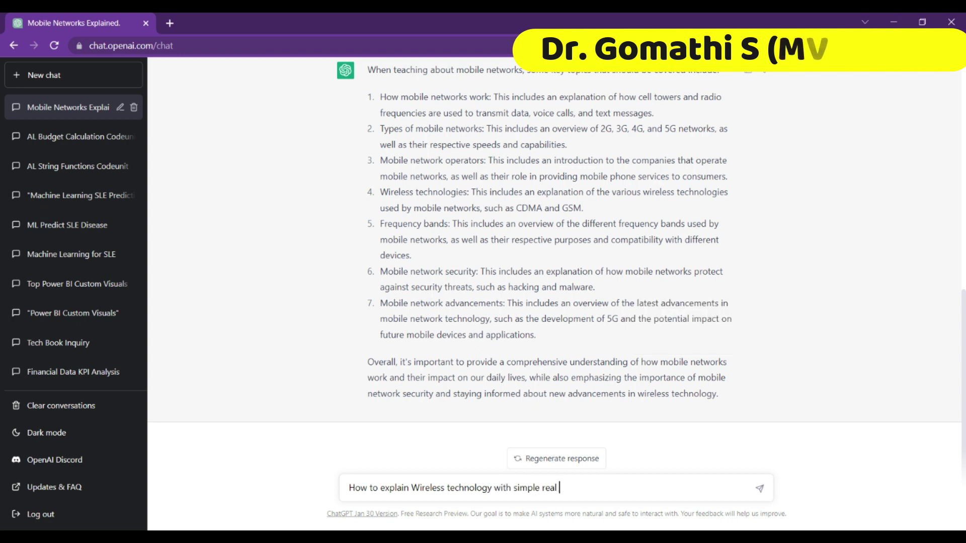
type("time example")
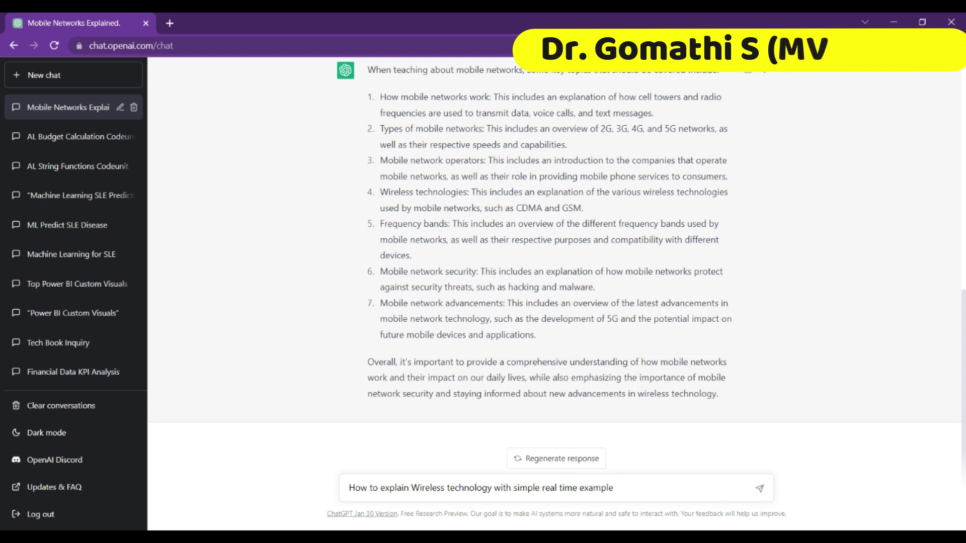
type("?")
key("Return")
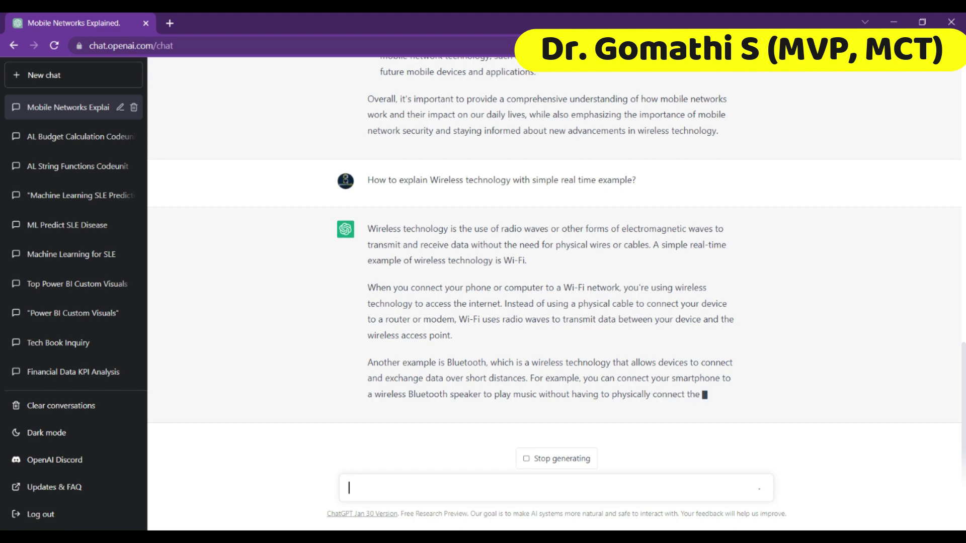
Step: Review the earlier list of key topics, highlighting individual topic headings such as the mobile network types, operators and wireless technologies
scroll(553, 277, "up", 1)
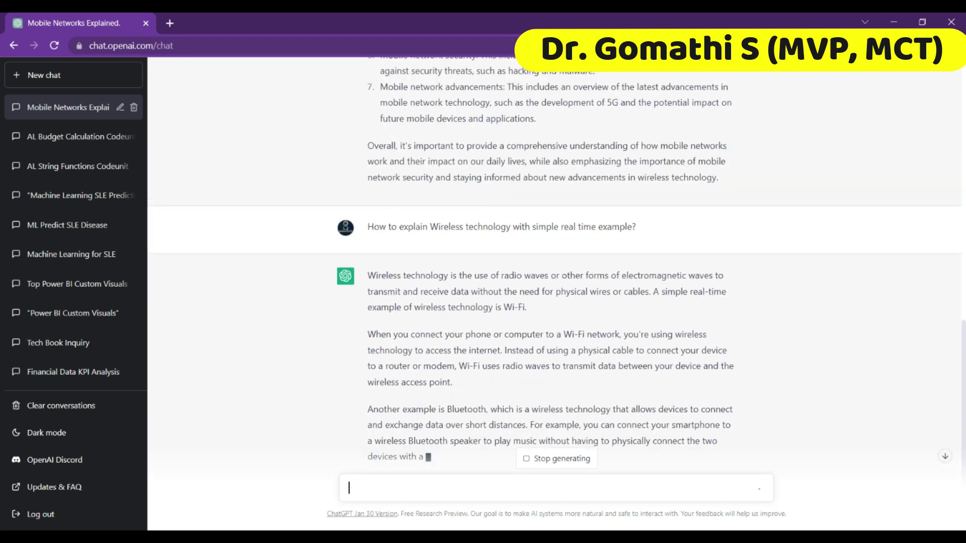
scroll(535, 428, "up", 11)
scroll(535, 428, "down", 8)
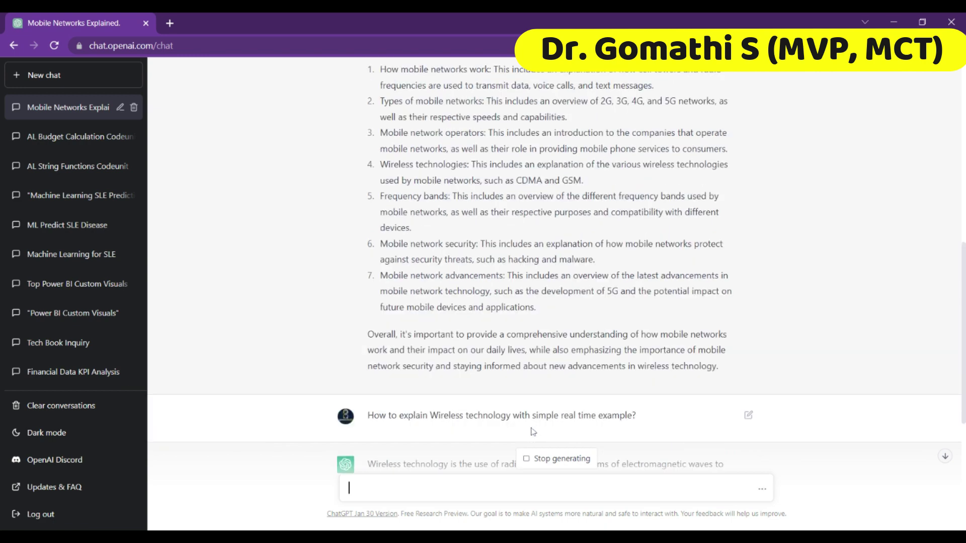
scroll(364, 266, "up", 3)
left_click_drag(380, 194, 490, 195)
left_click_drag(380, 227, 482, 226)
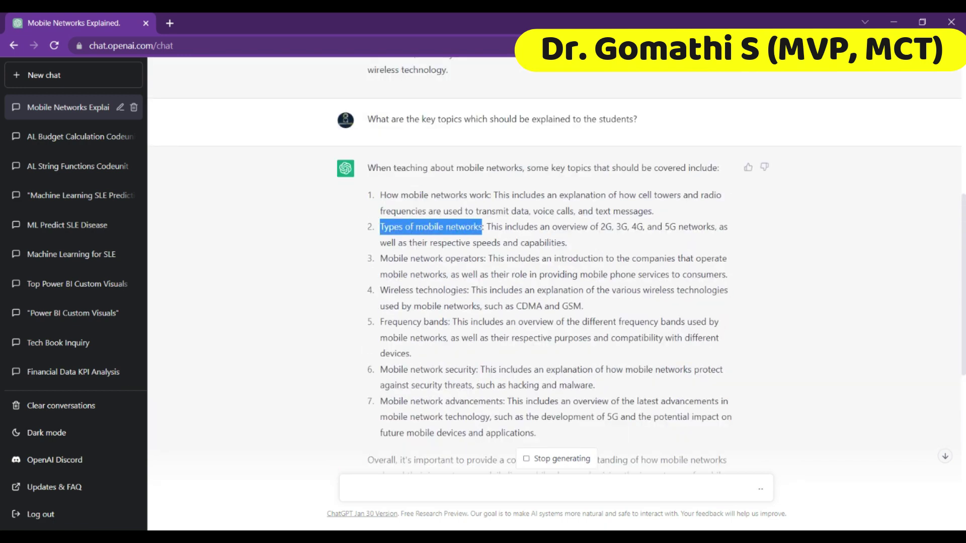
left_click_drag(379, 258, 484, 258)
left_click_drag(379, 291, 471, 290)
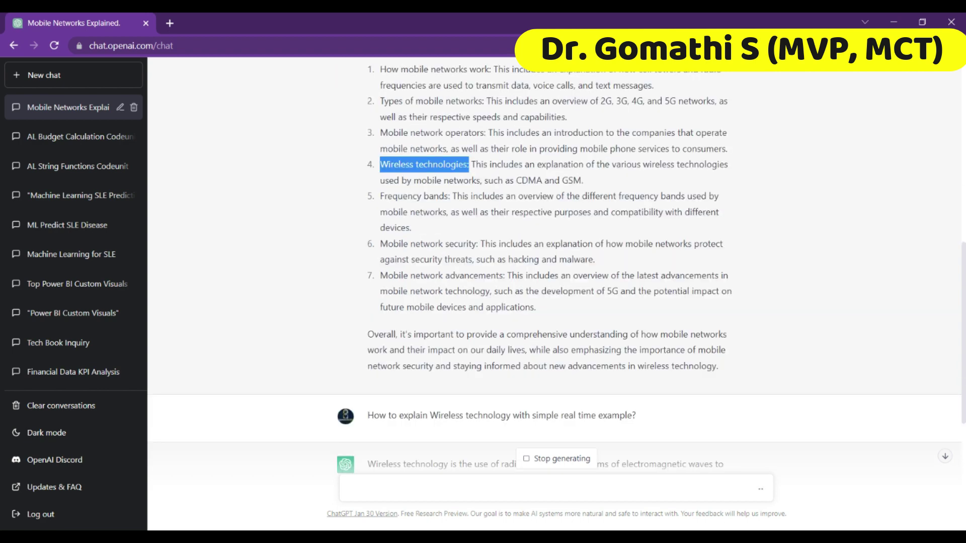
left_click_drag(380, 247, 481, 246)
scroll(521, 371, "down", 6)
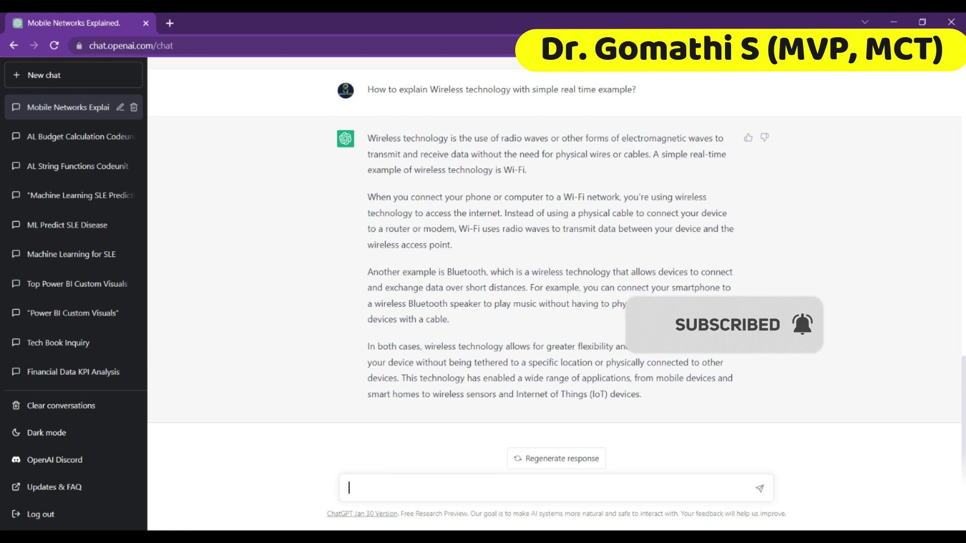
Step: Draft the request "make some questions for the wireless technology." without sending it
type("wmake ")
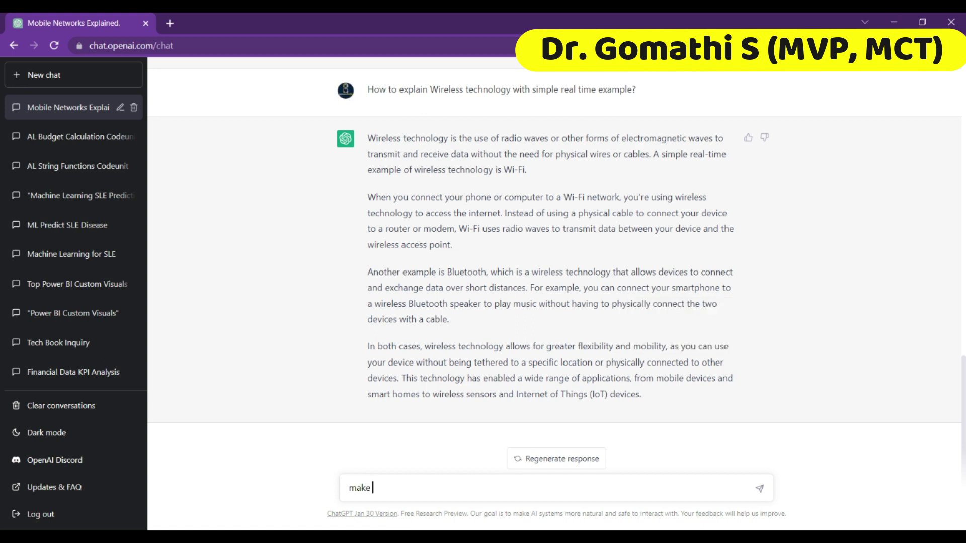
type("some questions for the ")
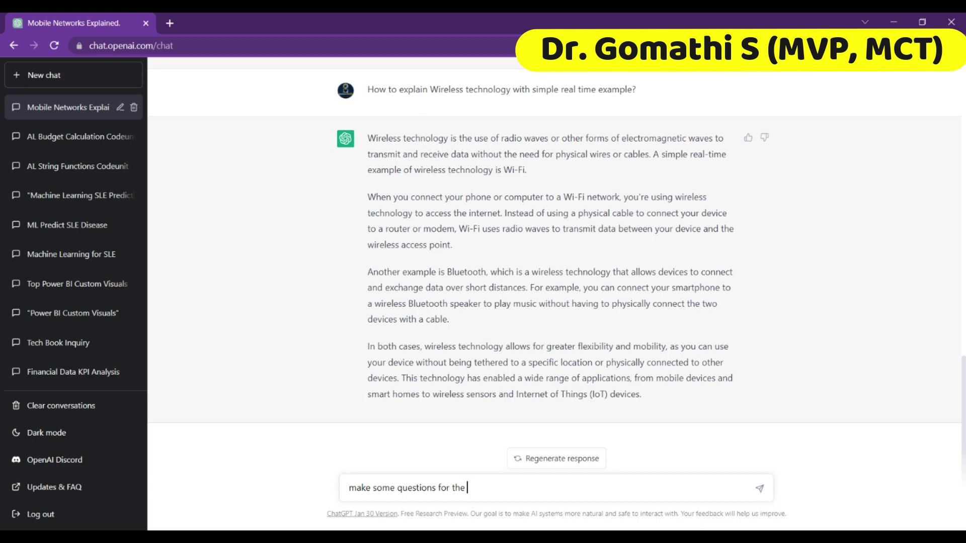
type("Mobile network")
key("BackSpace")
key("BackSpace")
key("BackSpace")
key("BackSpace")
key("BackSpace")
key("BackSpace")
key("BackSpace")
key("BackSpace")
key("BackSpace")
key("BackSpace")
key("BackSpace")
key("BackSpace")
key("BackSpace")
key("BackSpace")
key("BackSpace")
type("e wireless technology")
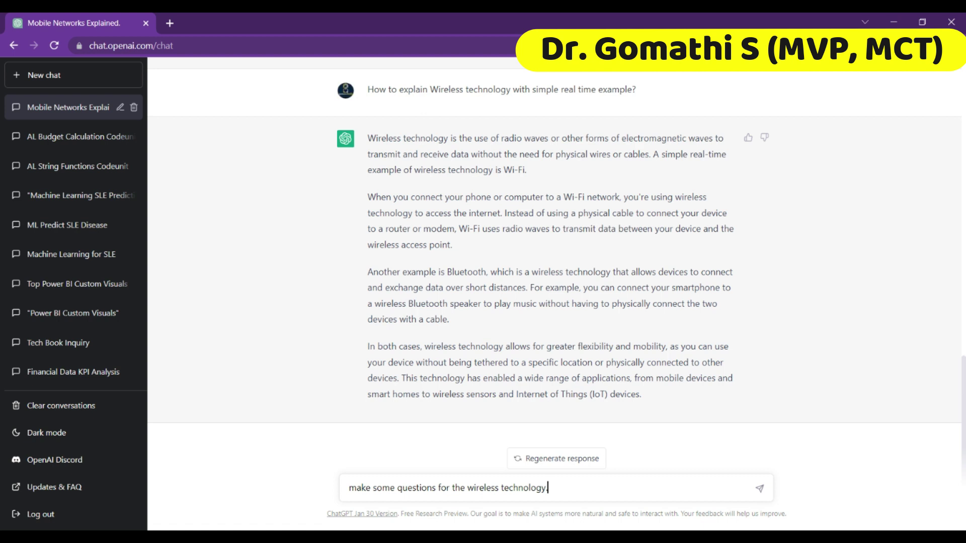
Step: Rewrite the start of the drafted request as "create 5 multiple choice questions on the"
key("Left")
key("Left")
key("Left")
key("Left")
key("Left")
key("Left")
key("Left")
key("Left")
key("Left")
key("Left")
key("Left")
key("Left")
key("Left")
key("Left")
key("Left")
key("Left")
key("Left")
key("Left")
key("Left")
key("Left")
key("Left")
key("Left")
key("Left")
key("Left")
key("BackSpace")
key("BackSpace")
key("BackSpace")
key("BackSpace")
key("BackSpace")
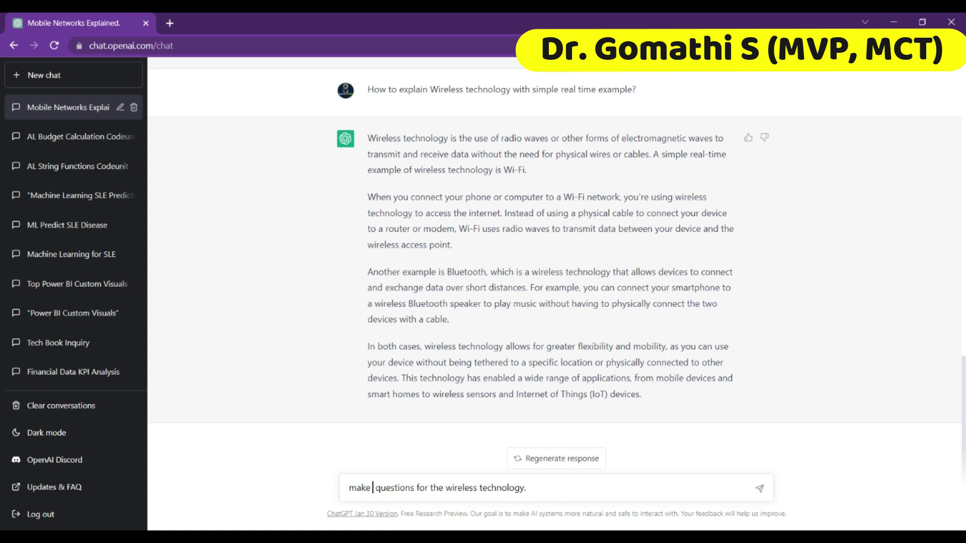
key("BackSpace")
key("BackSpace")
key("BackSpace")
key("BackSpace")
key("BackSpace")
type("create ")
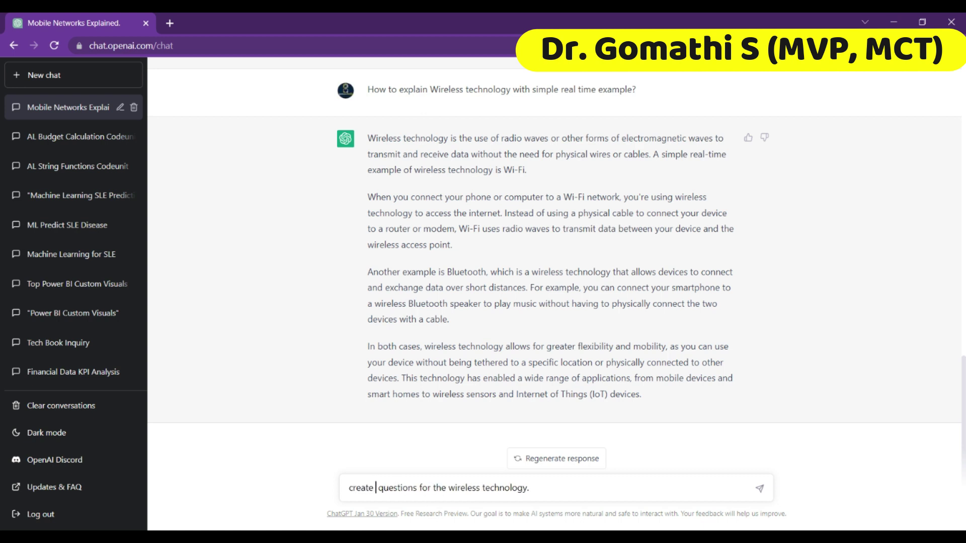
type("5 multip")
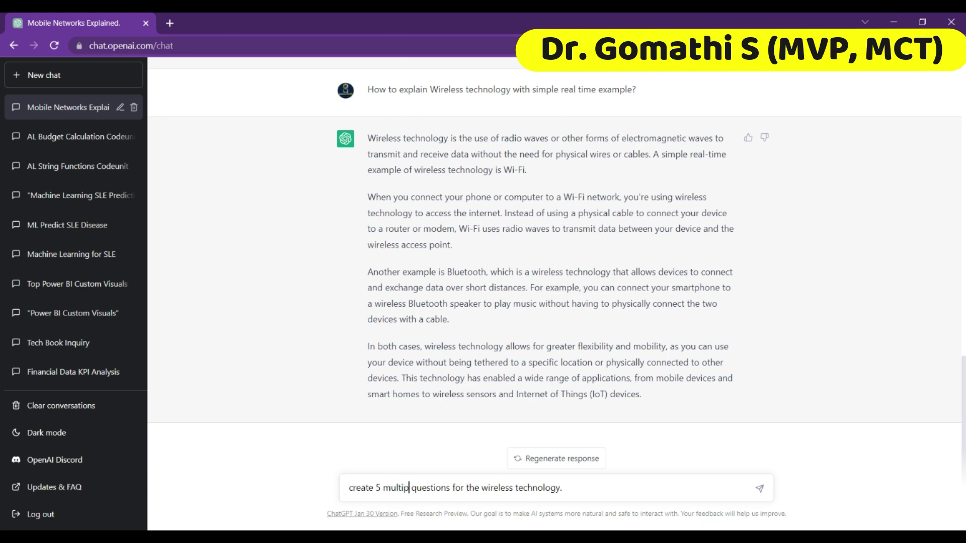
type("le choice q")
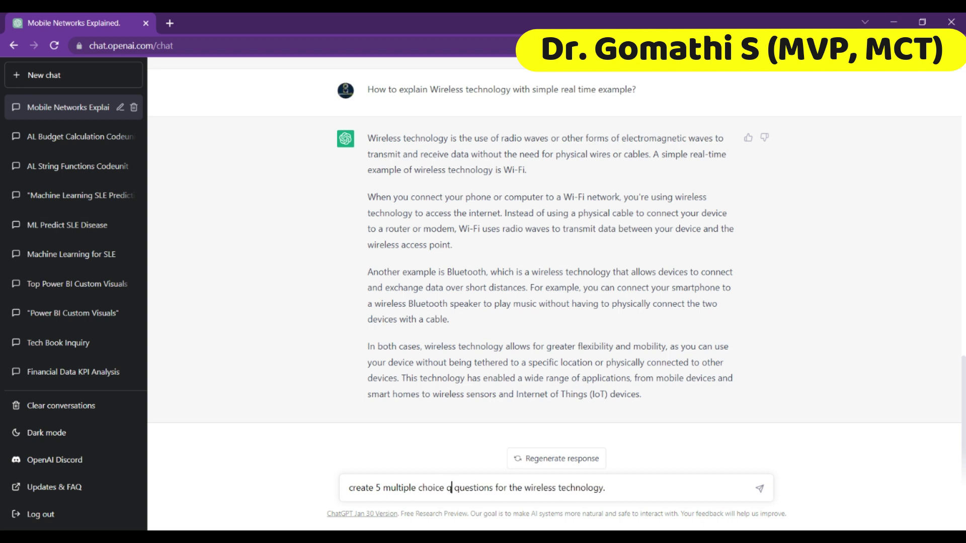
type("uestions on the questio")
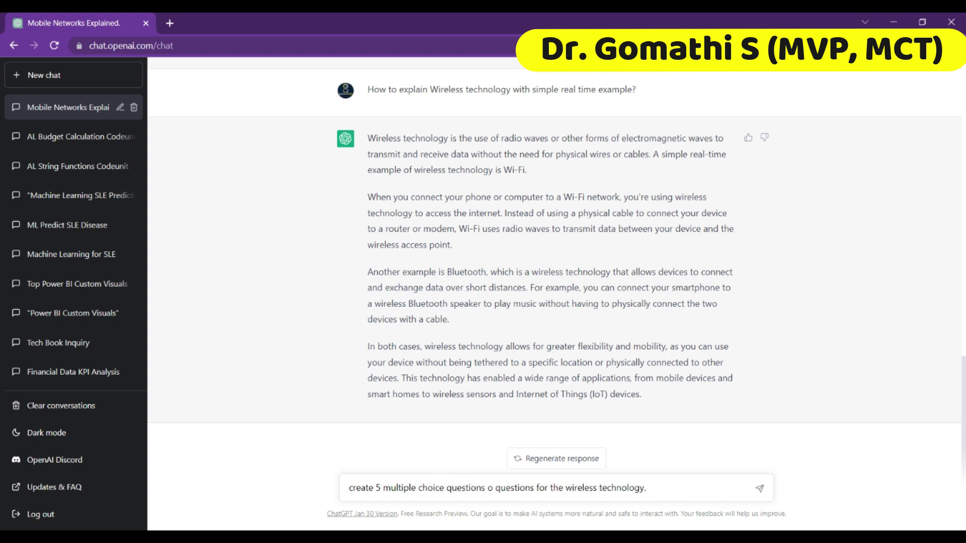
type("ns for the")
Step: Replace the leftover wording after "on the" with "mobile networks" and send the request
key("Delete")
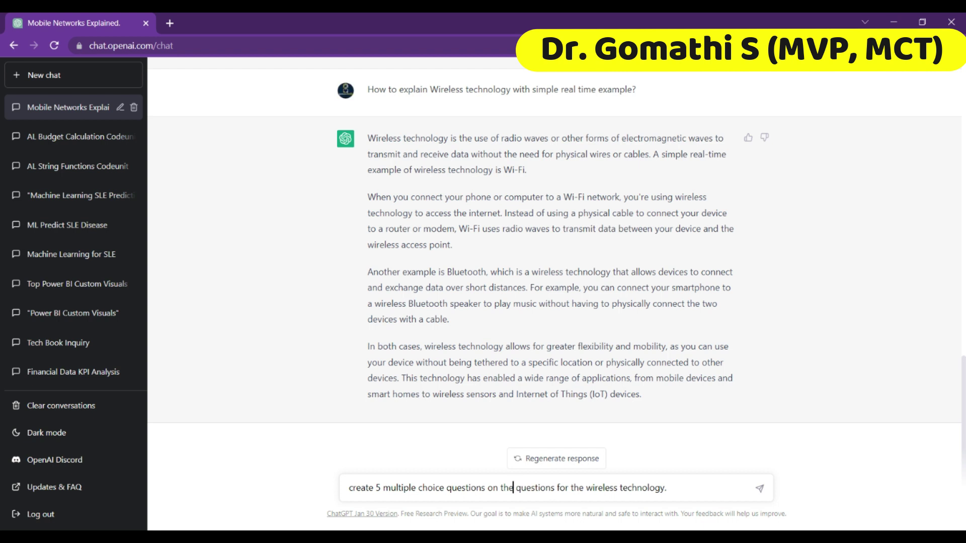
key("Delete")
key("Delete")
key("Delete")
key("Delete")
key("Delete")
key("Delete")
key("Delete")
key("Delete")
key("Delete")
key("Delete")
key("Delete")
key("Delete")
key("Delete")
key("Delete")
key("Delete")
key("Delete")
key("Delete")
key("Delete")
key("Delete")
key("Delete")
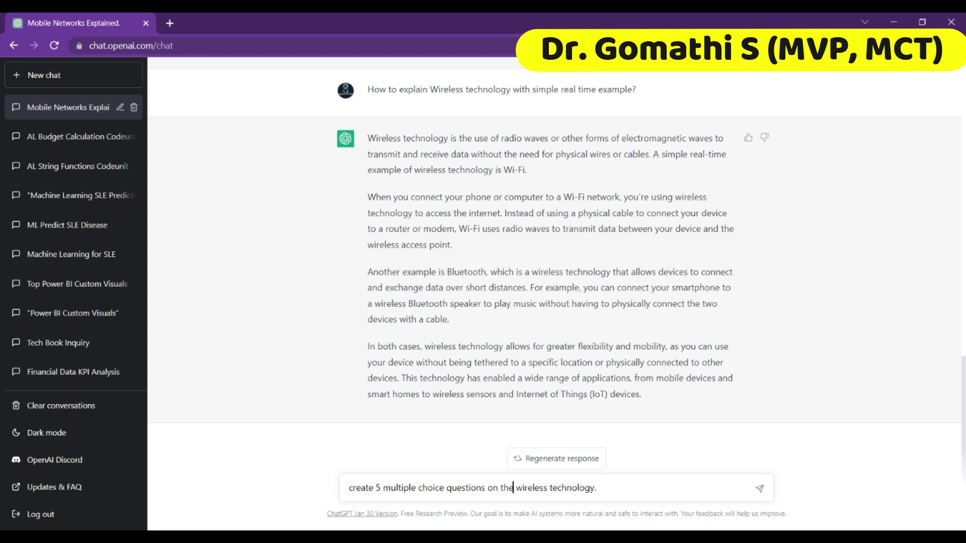
key("Delete")
key("Delete")
key("Delete")
key("Delete")
key("Delete")
key("Delete")
key("Delete")
key("Delete")
key("Delete")
key("Delete")
key("Delete")
key("Delete")
key("Delete")
key("Delete")
key("Delete")
key("Delete")
key("Delete")
key("Delete")
key("Delete")
type("mo")
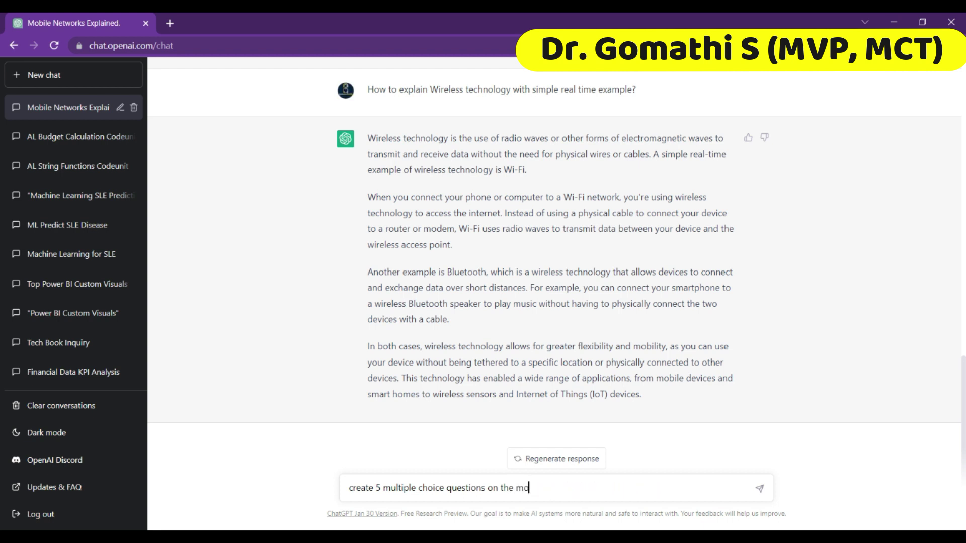
type("bile networks")
key("Return")
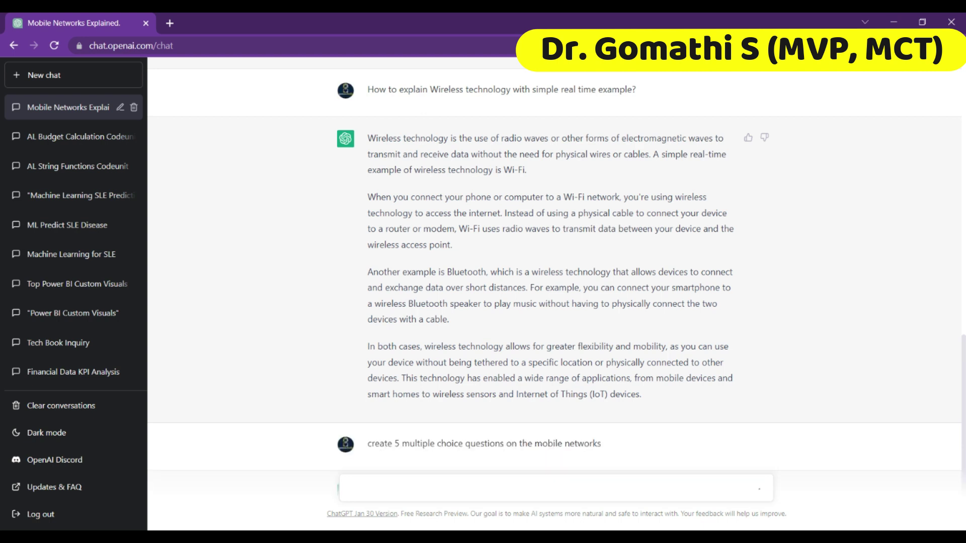
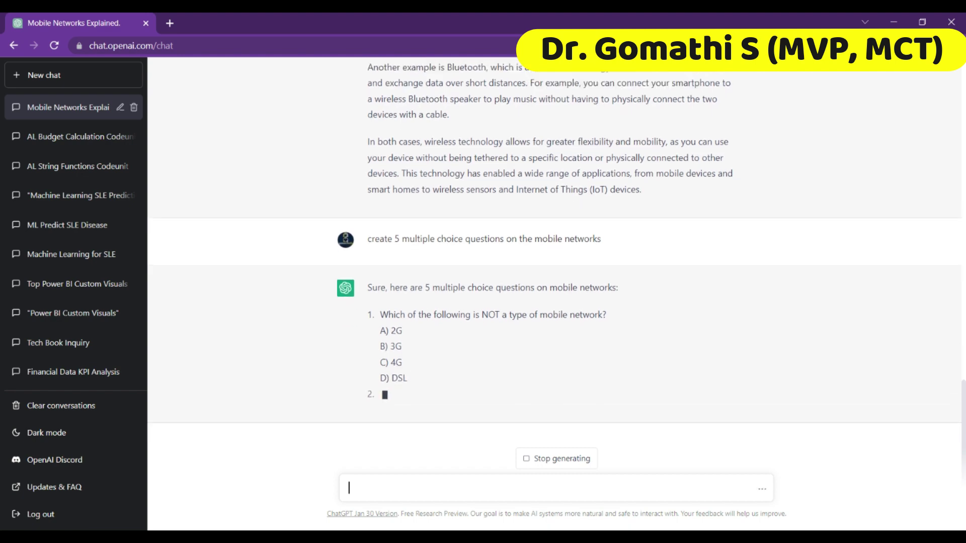
Step: Go back to the first answer in the conversation and highlight its whole explanation of mobile networks
scroll(445, 381, "up", 10)
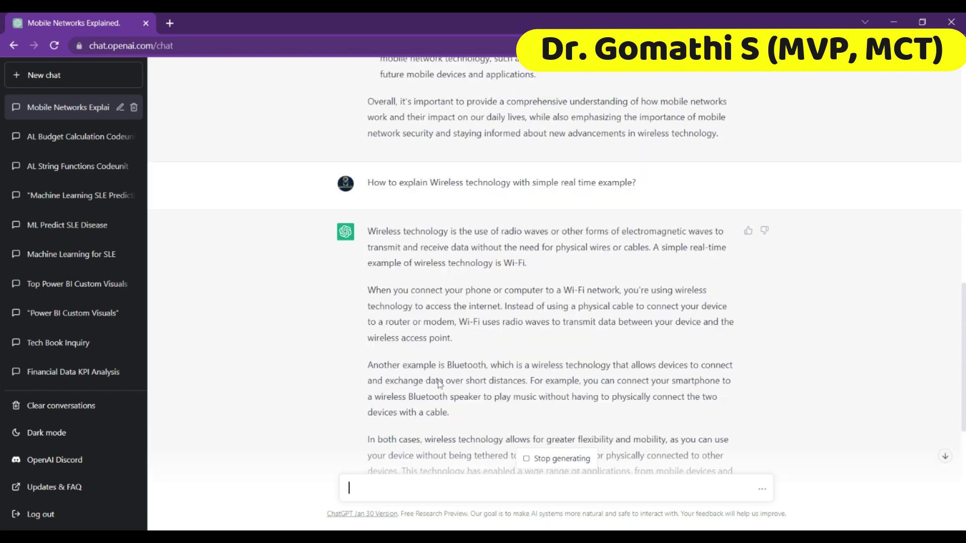
scroll(446, 382, "up", 4)
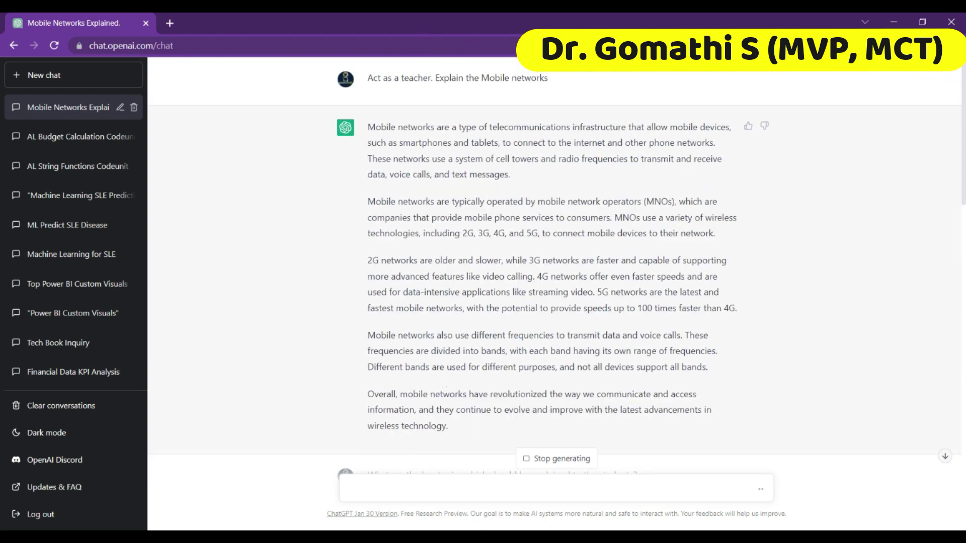
left_click_drag(368, 127, 487, 428)
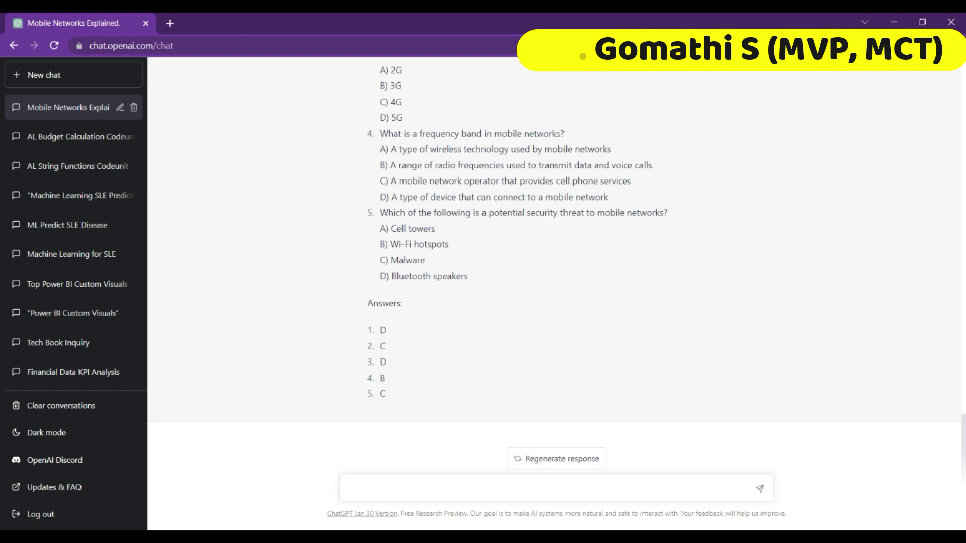
Step: Ask "what are the key takeaways?"
type("what are the key take")
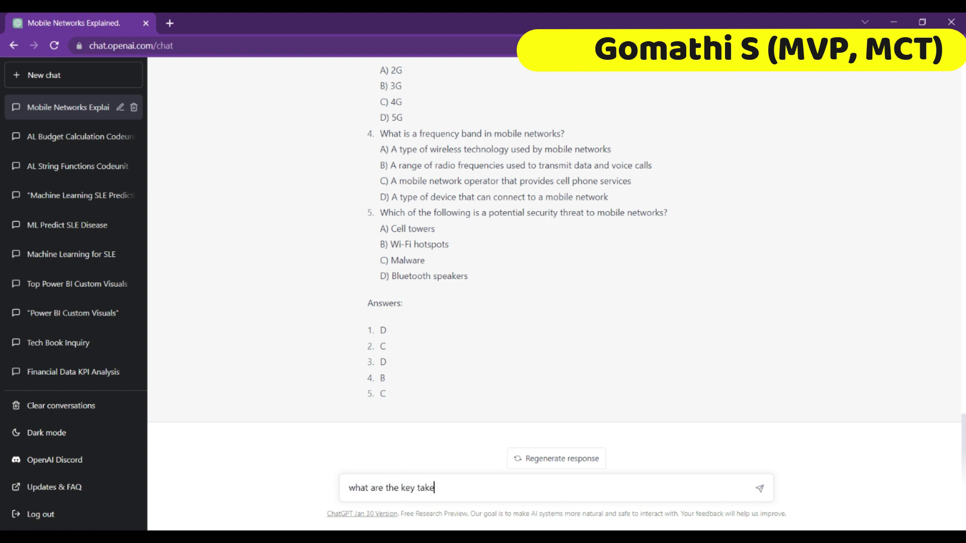
type(" aways")
key("BackSpace")
key("BackSpace")
key("BackSpace")
key("BackSpace")
key("BackSpace")
key("BackSpace")
type("aways fo")
key("BackSpace")
key("BackSpace")
key("BackSpace")
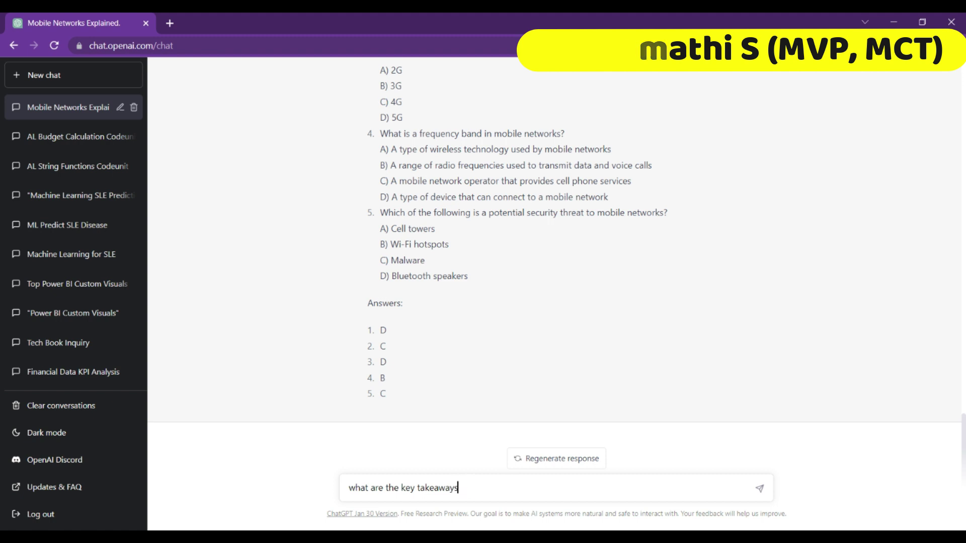
type("?")
key("Return")
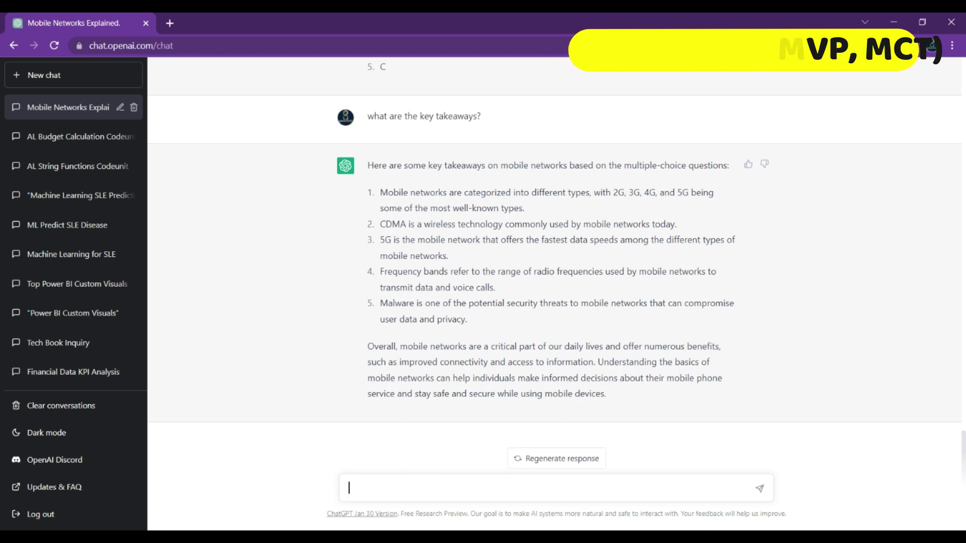
Step: Ask "can you give me some ice breaking session ideas for students" and look through the answer
type("can you give me some ice")
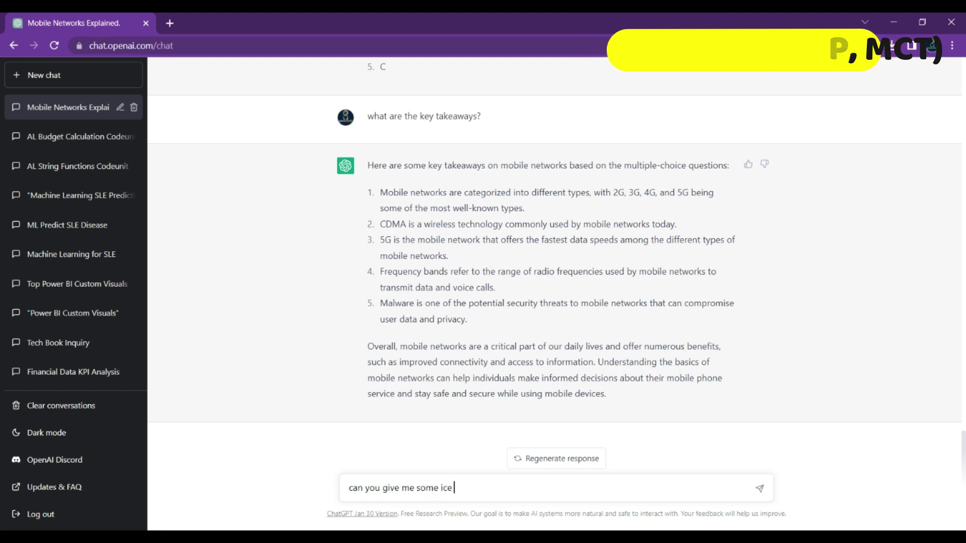
type(" breaking session ideas on")
key("BackSpace")
key("BackSpace")
key("BackSpace")
type("for students on the")
key("BackSpace")
key("BackSpace")
key("BackSpace")
key("BackSpace")
key("BackSpace")
key("BackSpace")
key("BackSpace")
key("Return")
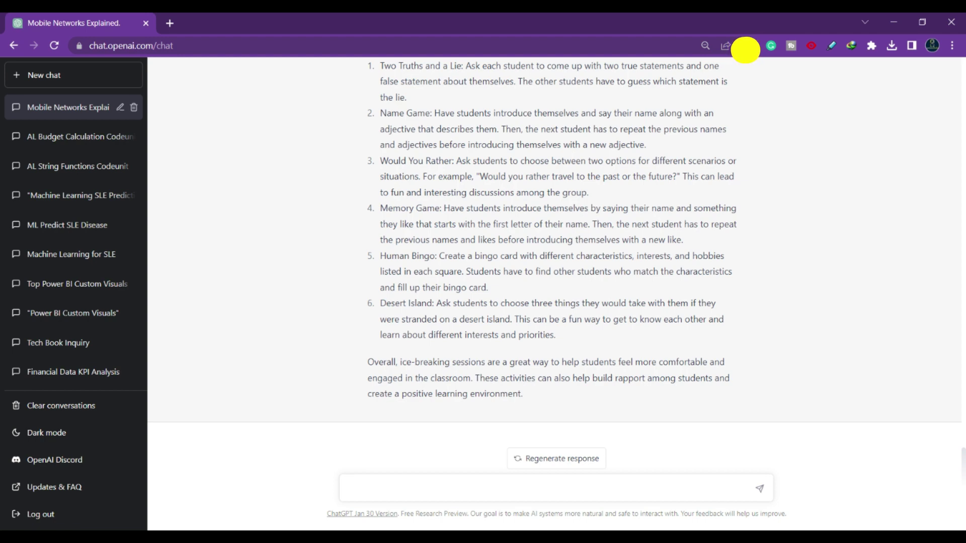
scroll(746, 50, "up", 3)
scroll(745, 50, "down", 3)
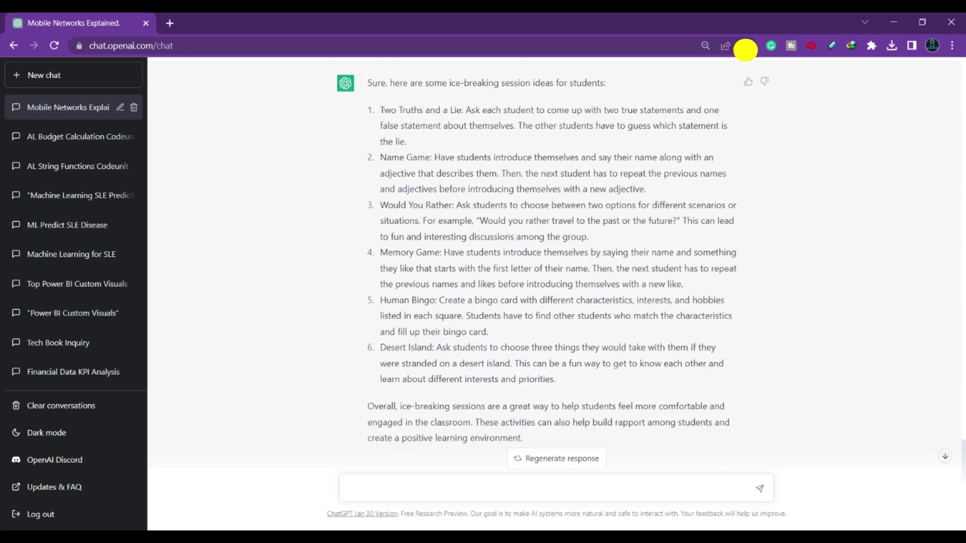